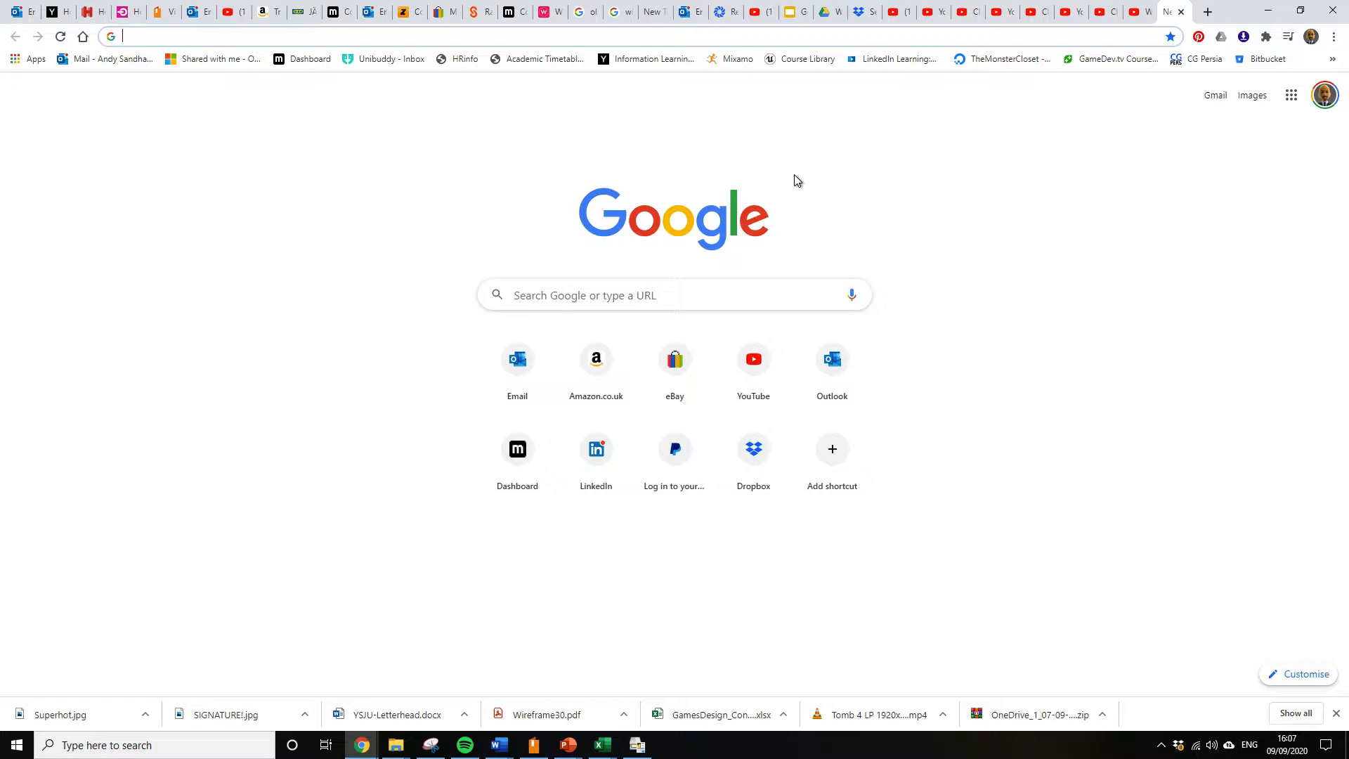
# Open the most recently created GameLoop quiz from the Kahoots list for editing.
pyautogui.press('Return')
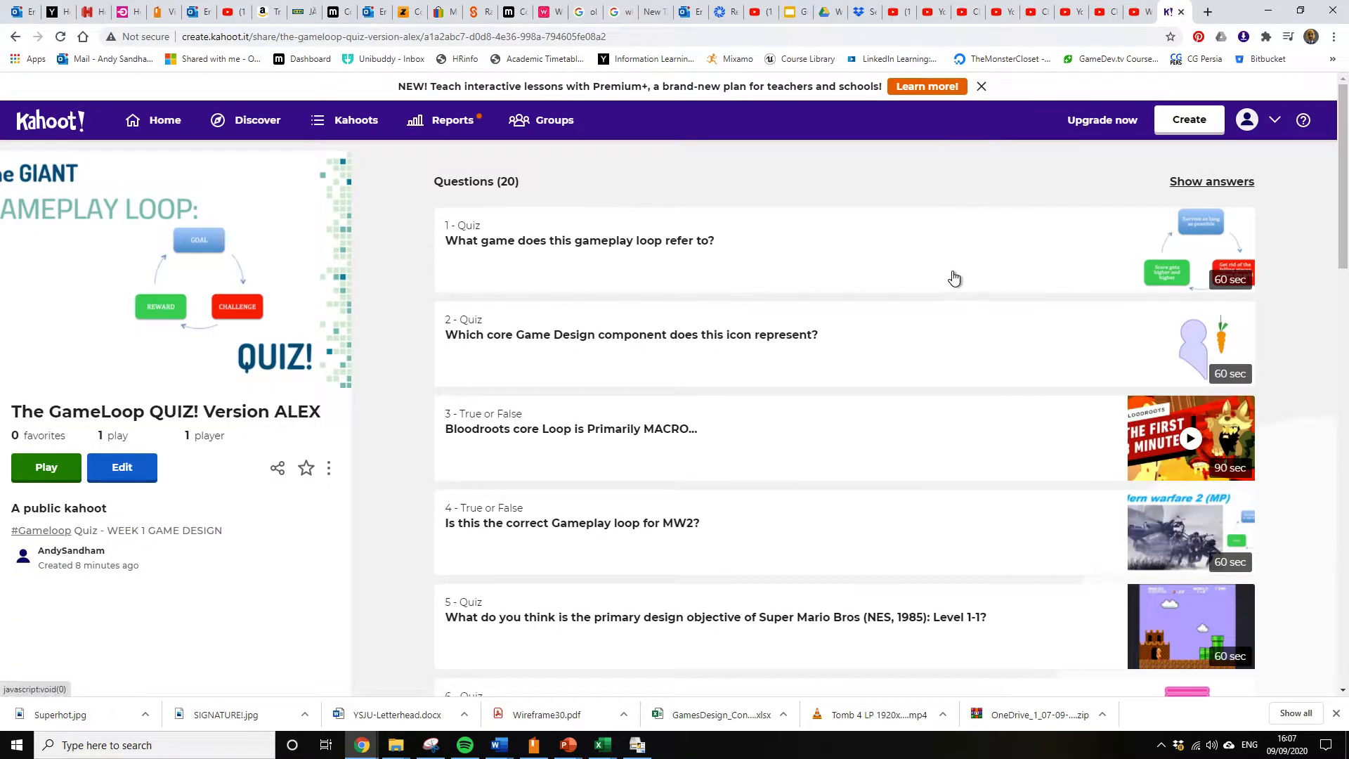
pyautogui.click(353, 120)
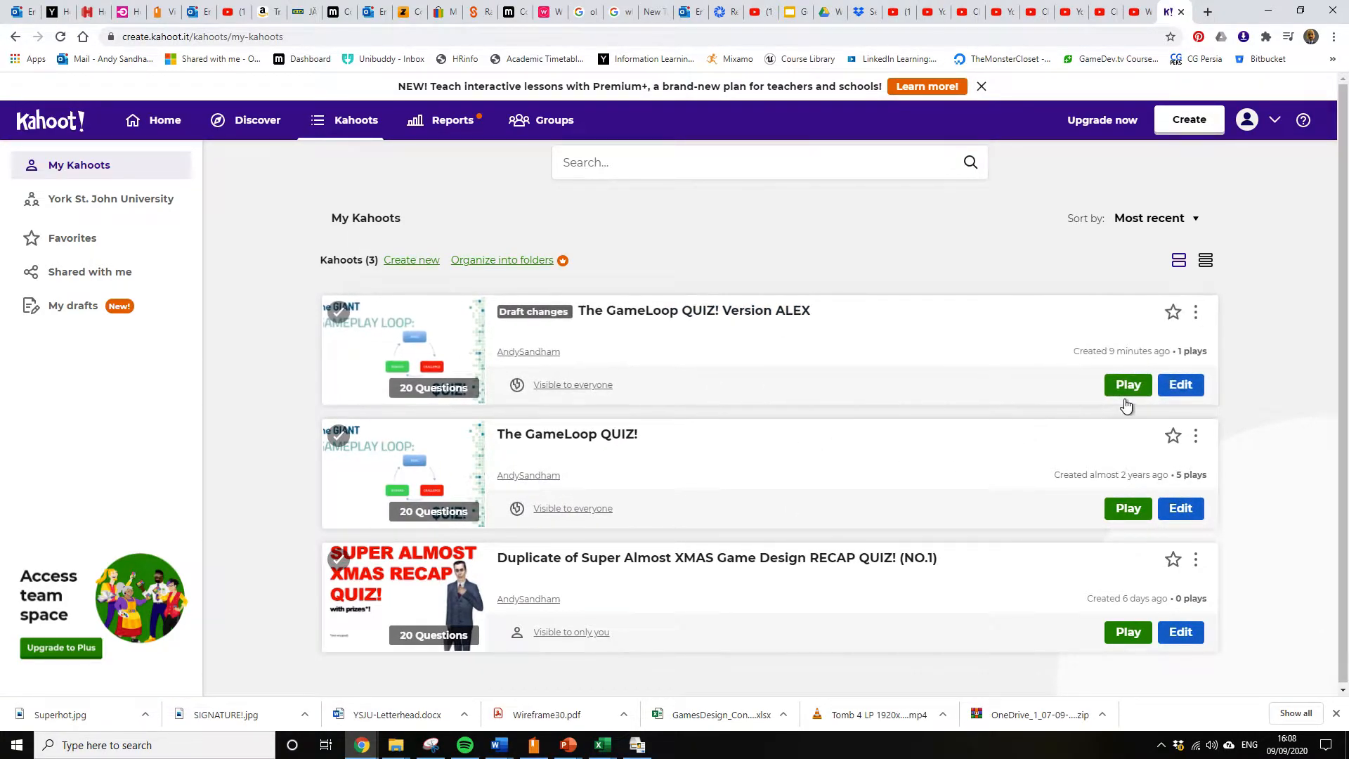
pyautogui.click(1172, 389)
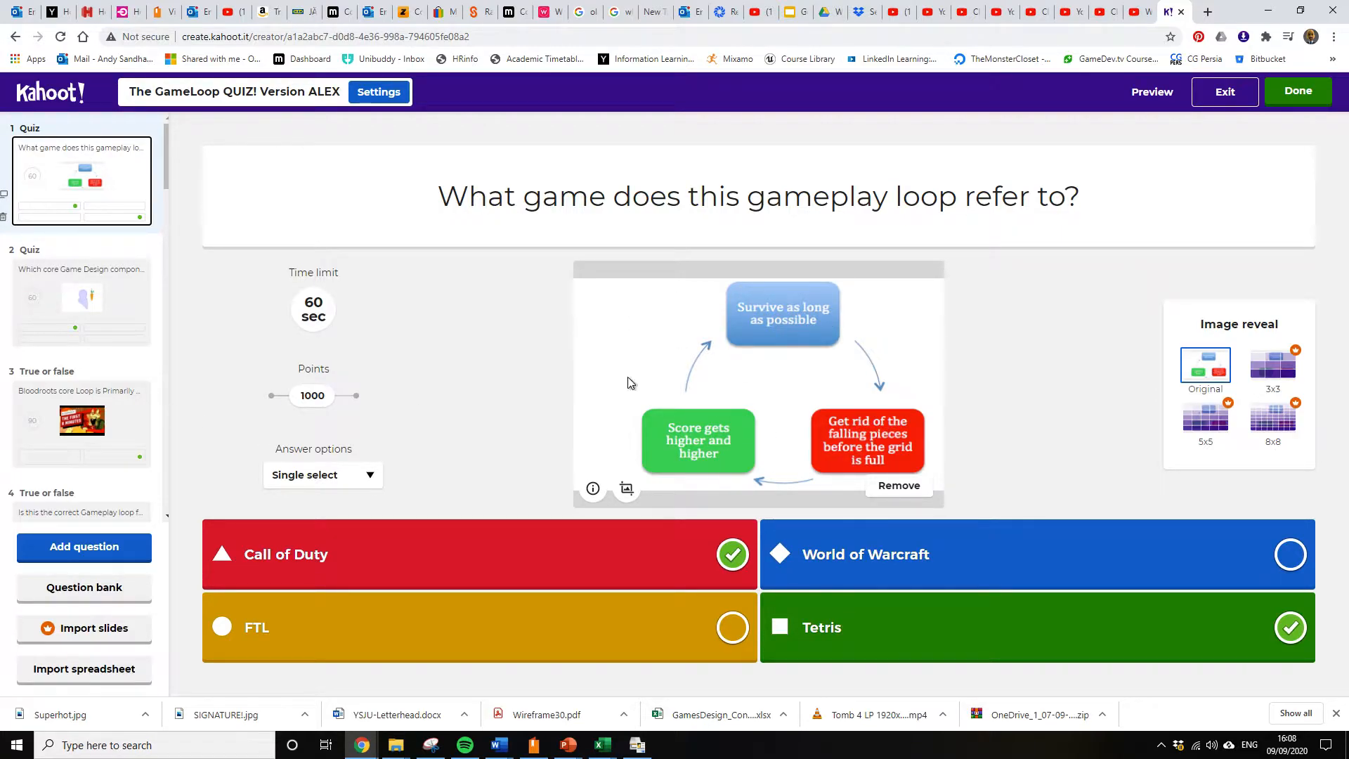
# In question 1, unmark Call of Duty as a correct answer so that only Tetris is marked correct.
pyautogui.click(148, 436)
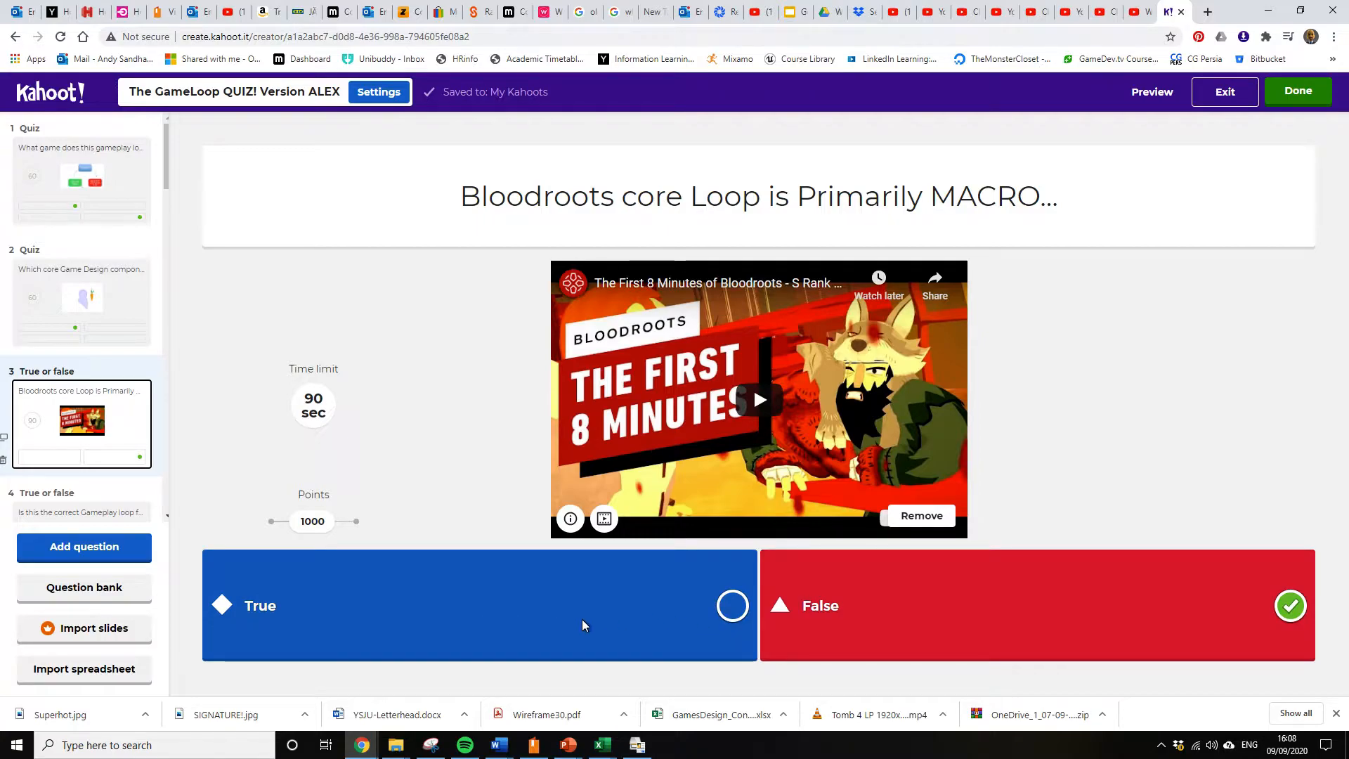
pyautogui.click(128, 188)
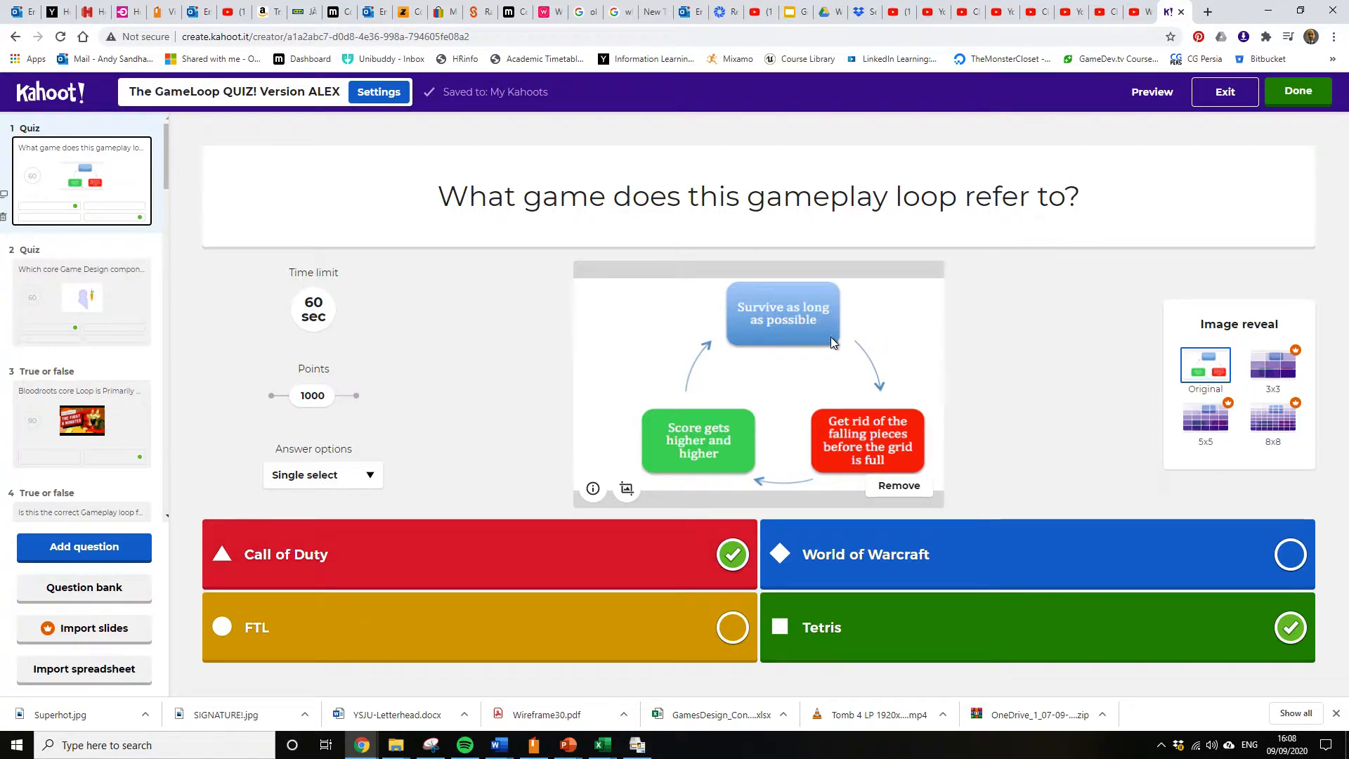
pyautogui.click(732, 555)
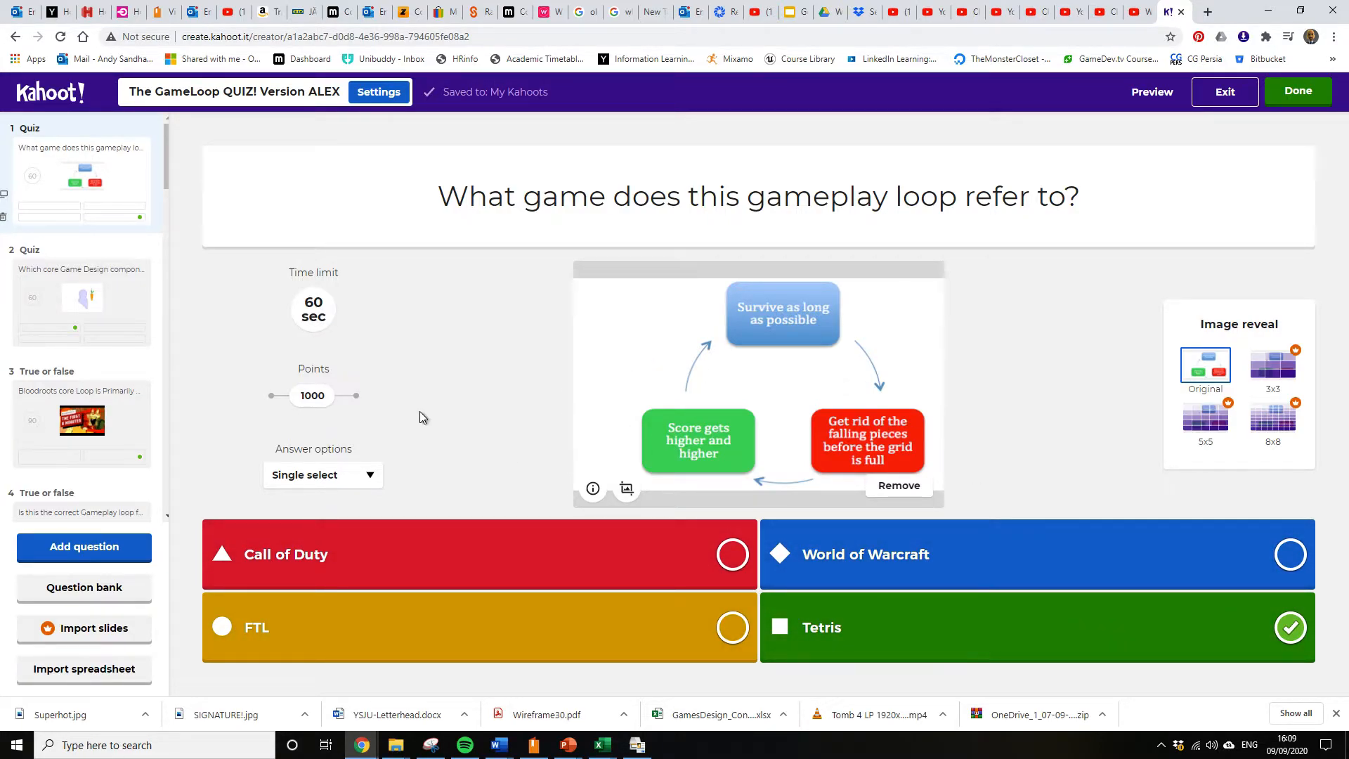
pyautogui.scroll(-1, 92, 485)
pyautogui.scroll(1, 109, 502)
# Preview the first three questions of the quiz, and exit the preview.
pyautogui.click(1157, 94)
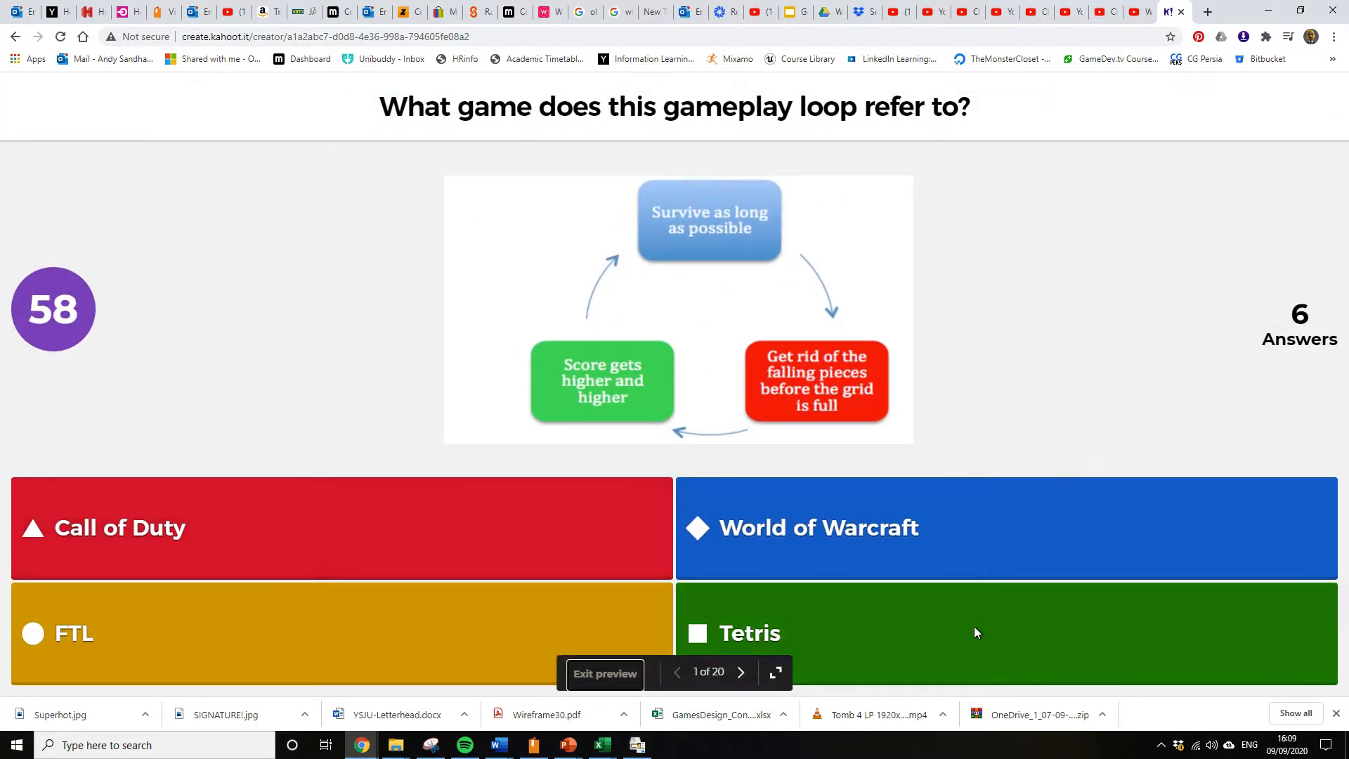
pyautogui.click(742, 673)
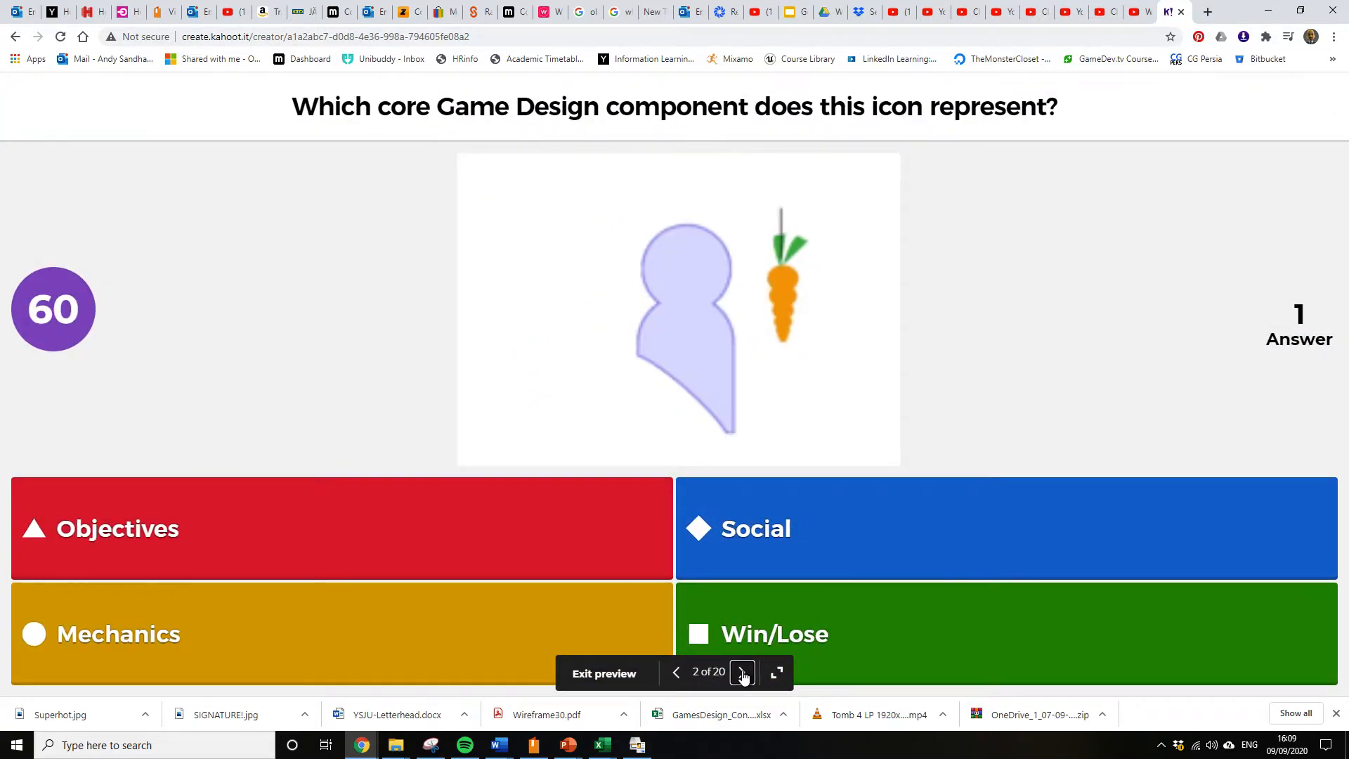
pyautogui.click(742, 673)
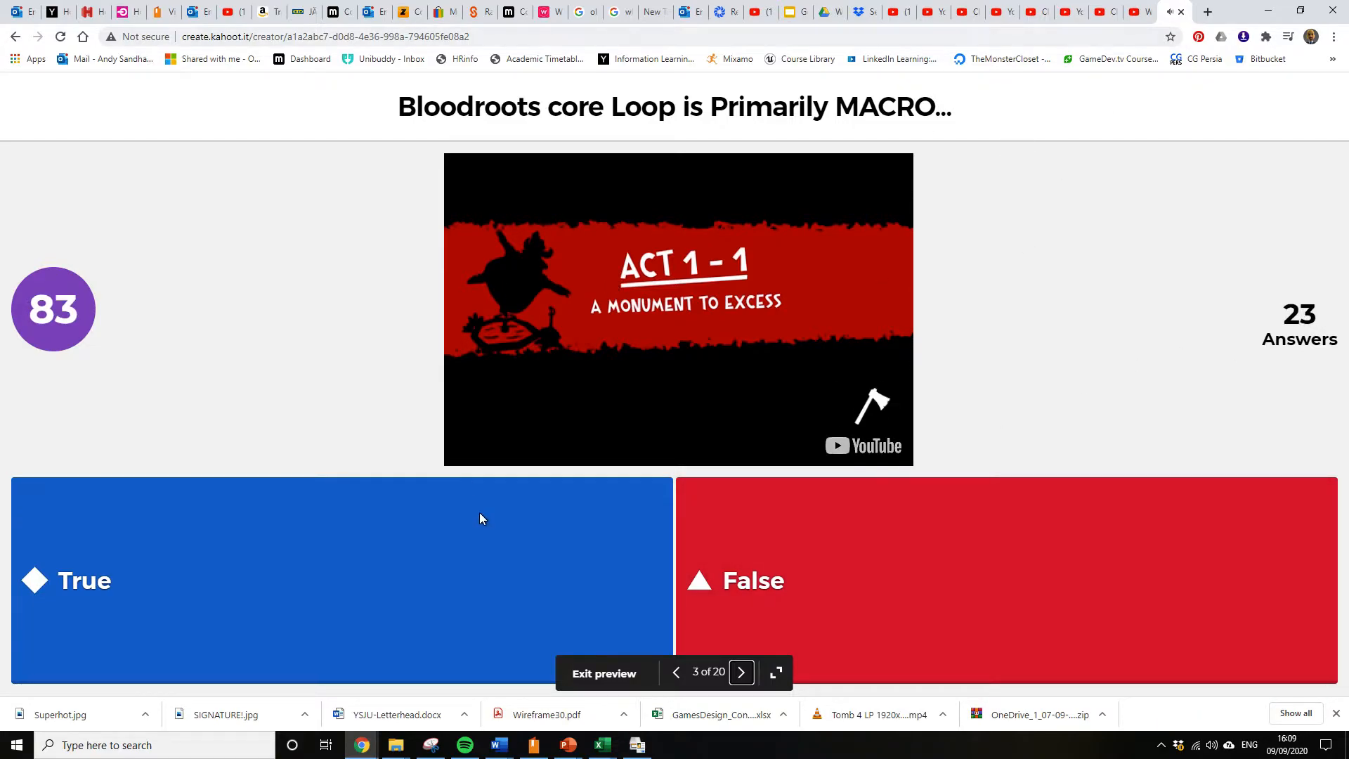
pyautogui.click(598, 673)
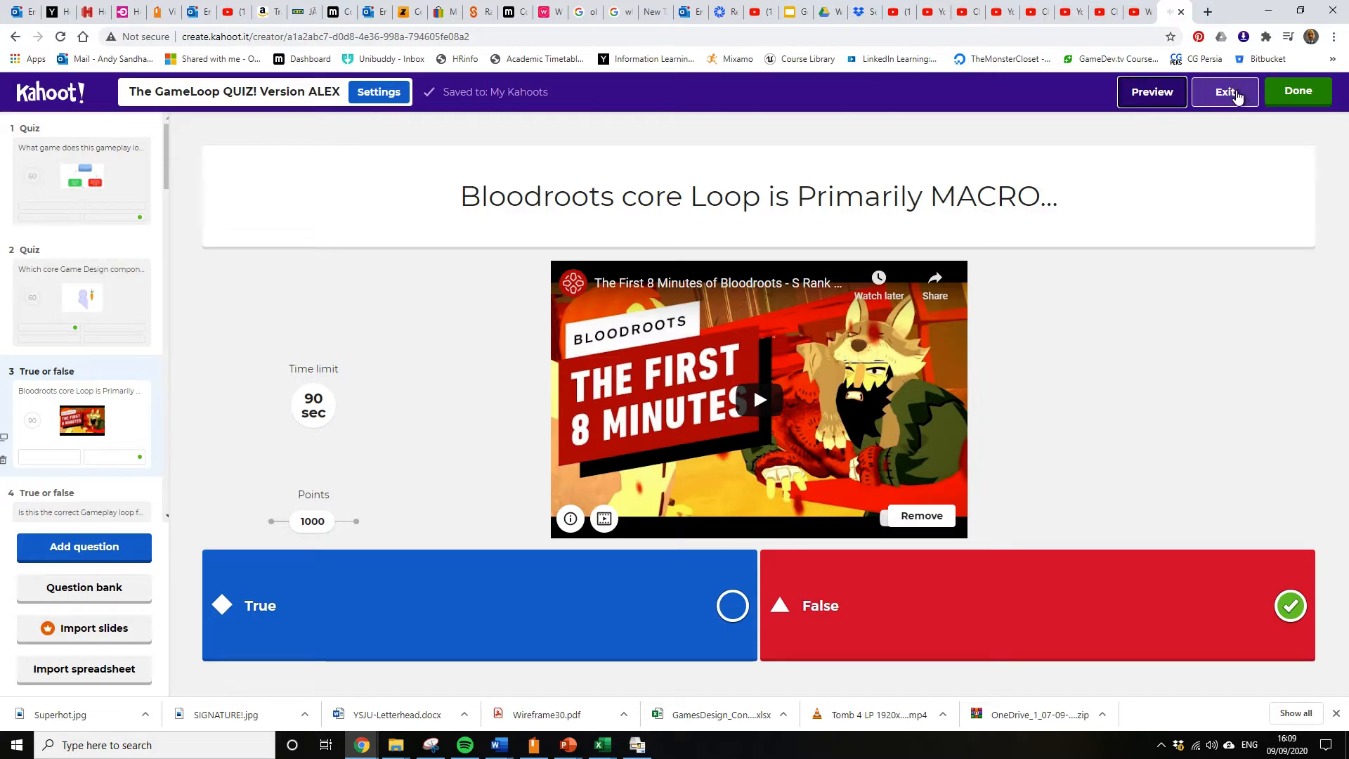
# Finish editing the quiz and launch a test run of it in Classic mode.
pyautogui.click(1294, 92)
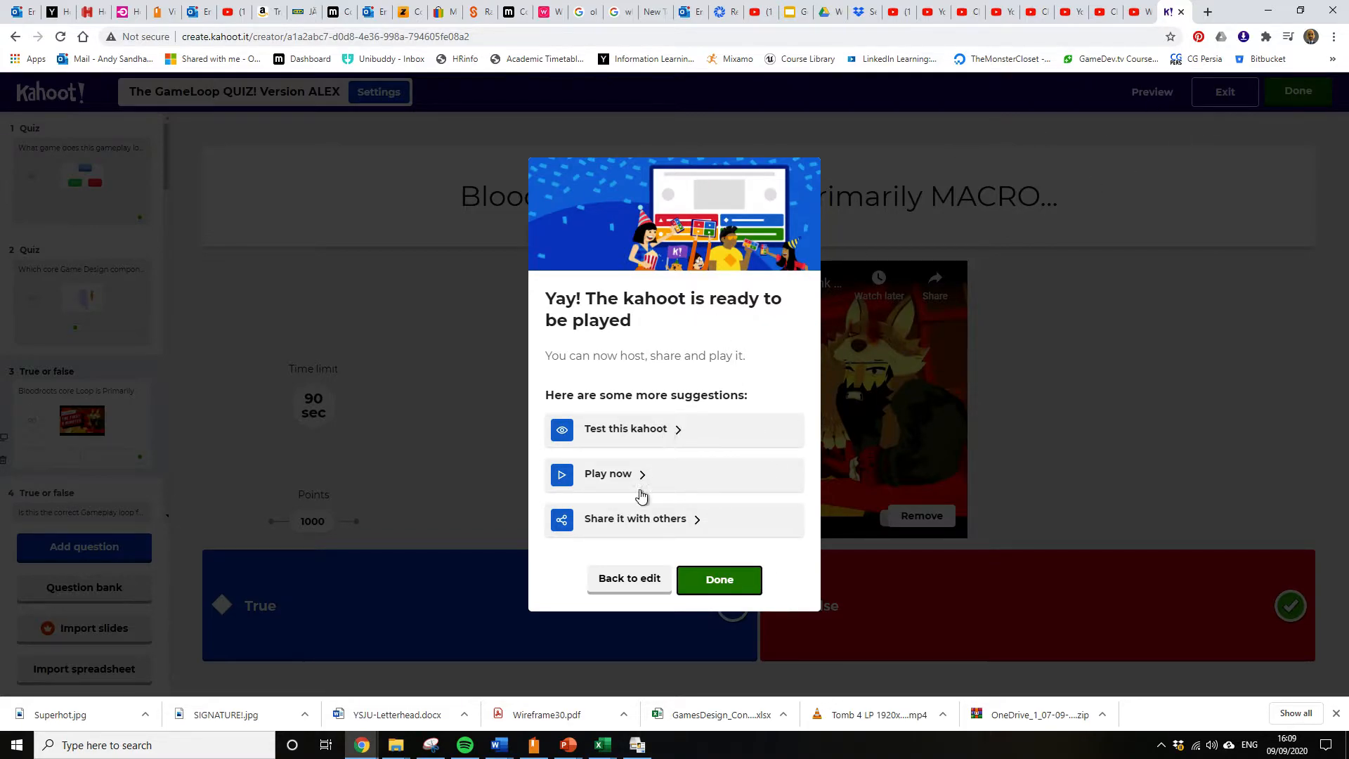
pyautogui.click(628, 431)
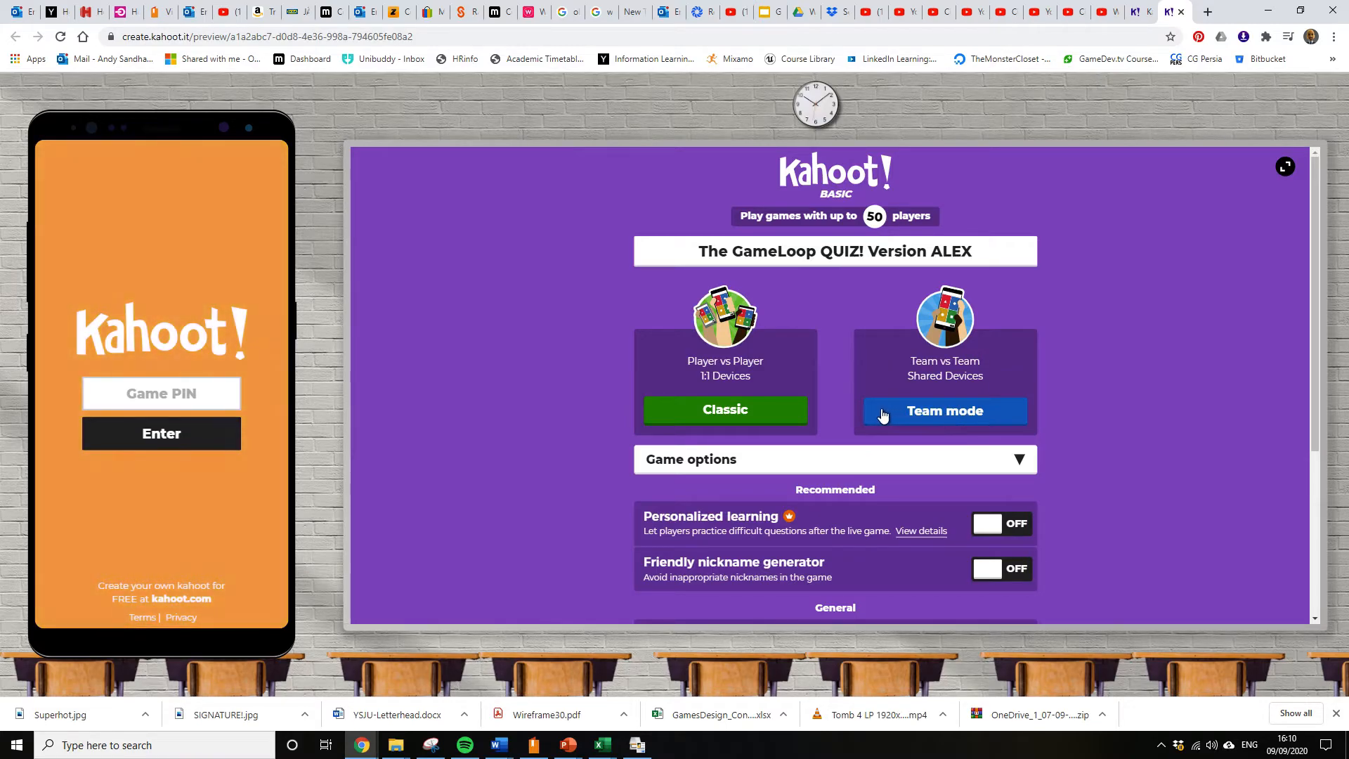
pyautogui.click(743, 421)
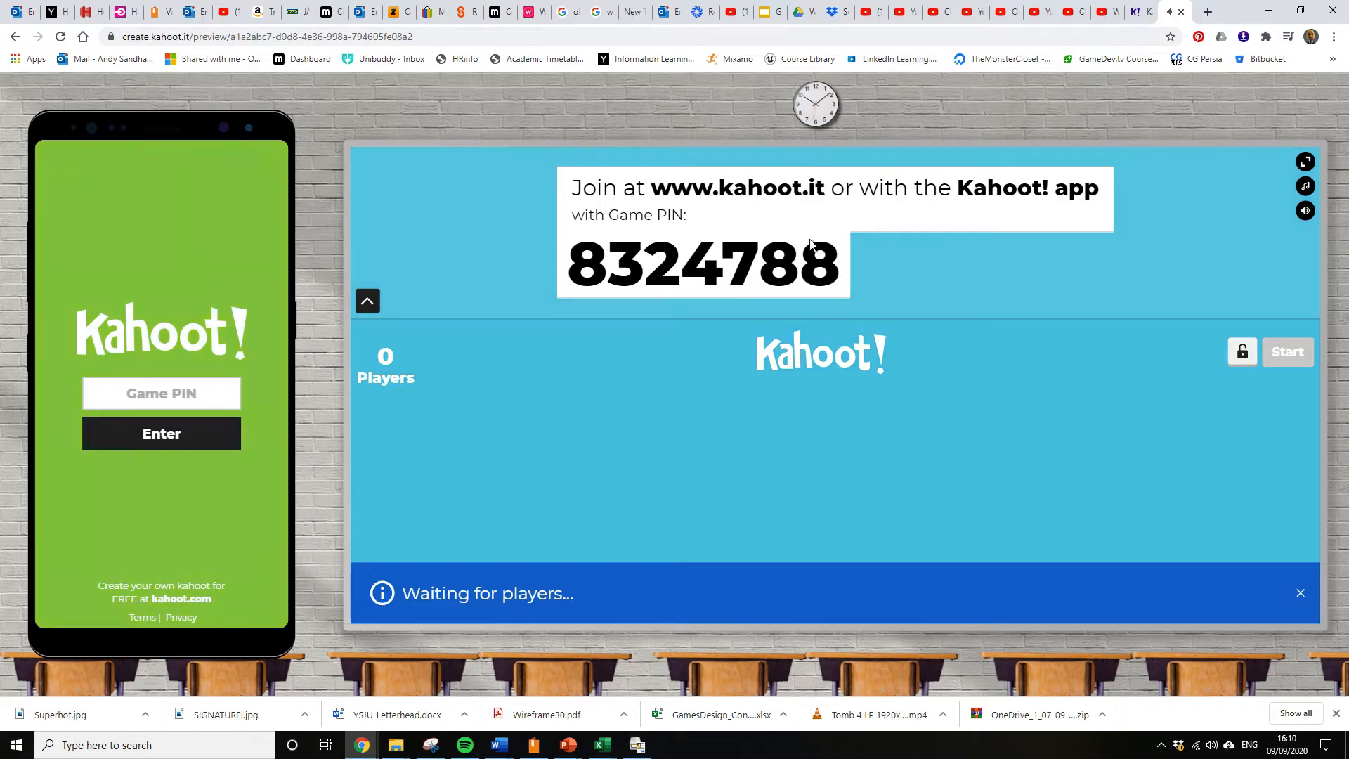
# Join the test game on the simulated phone by copying in the game PIN and entering a player nickname.
pyautogui.moveTo(836, 272); pyautogui.dragTo(576, 270)
pyautogui.hotkey('ctrl', 'c')
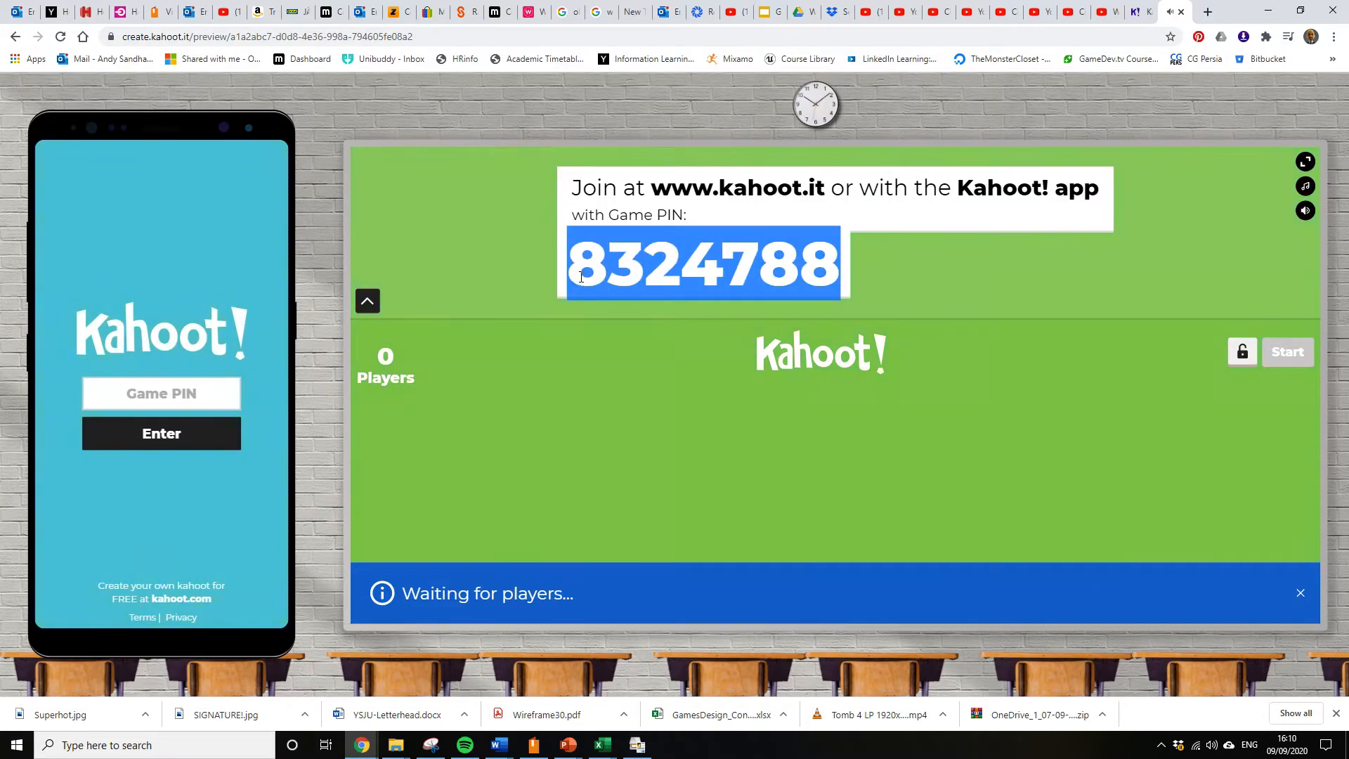
pyautogui.click(150, 391)
pyautogui.hotkey('ctrl', 'v')
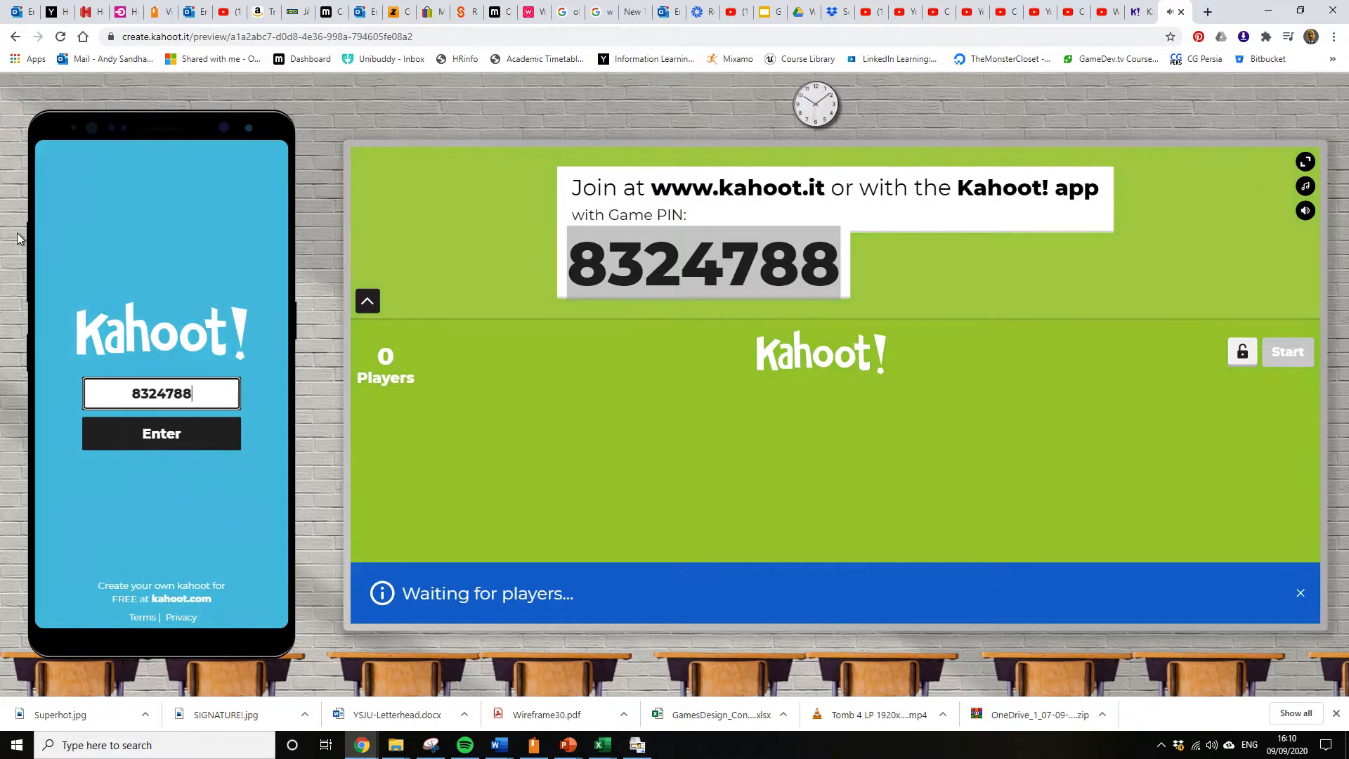
pyautogui.click(187, 443)
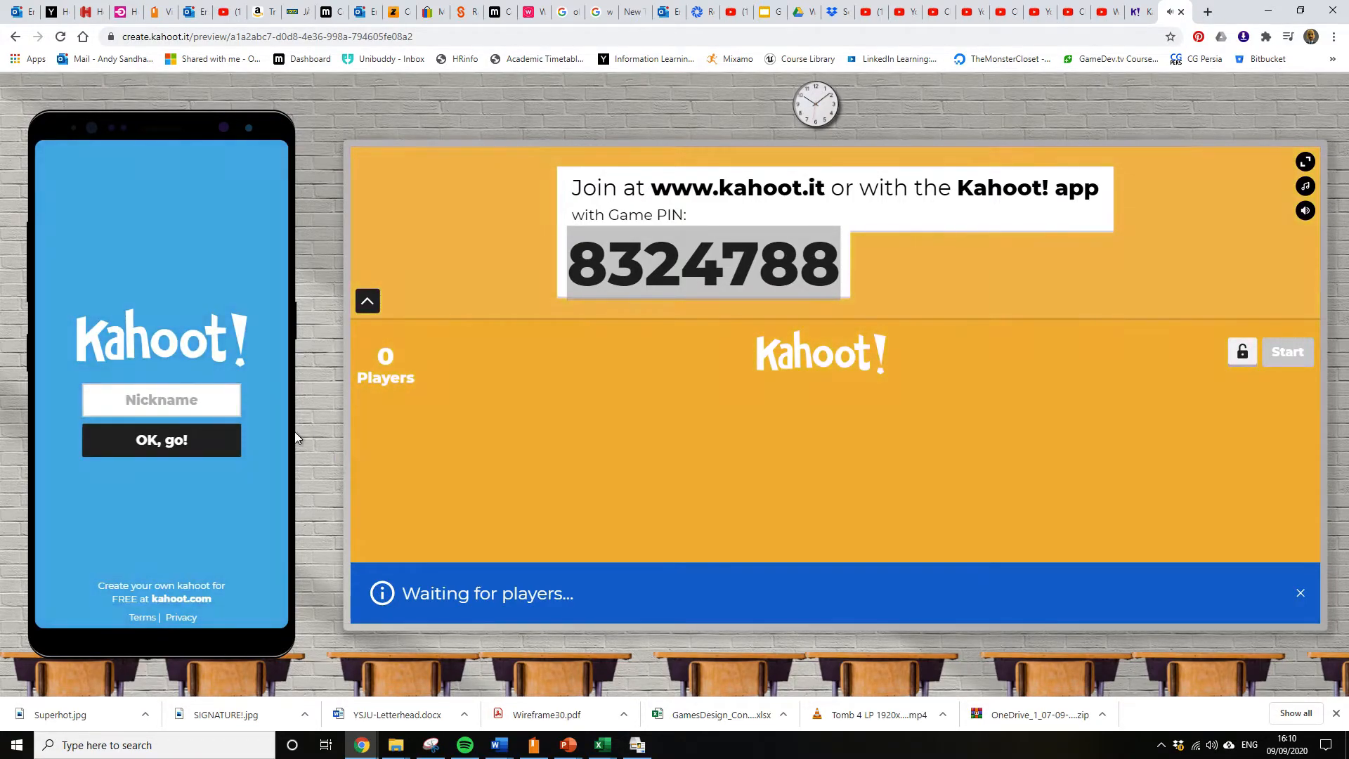
pyautogui.write('BRIAN')
pyautogui.click(162, 440)
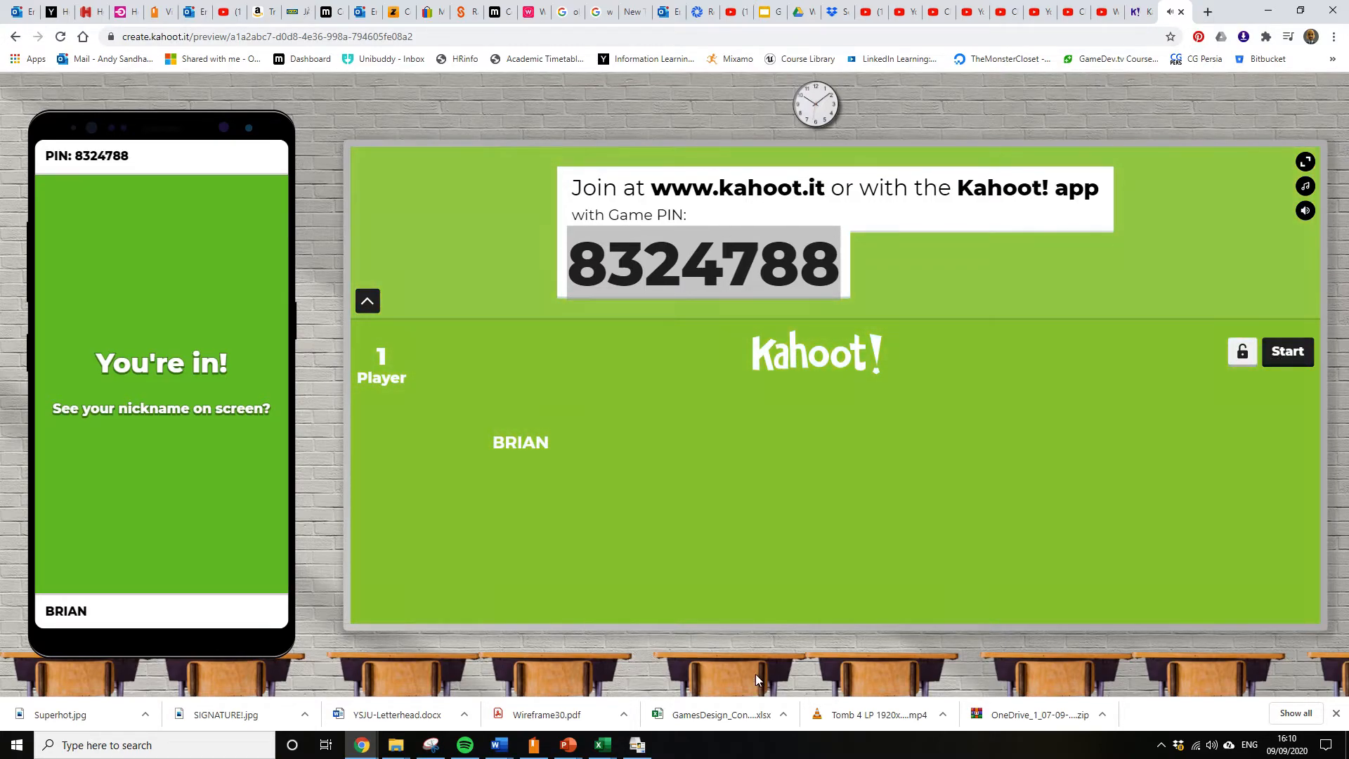
# Start the test game, answer question 1 with Tetris, and advance past the scoreboard to skip question 2.
pyautogui.click(1287, 351)
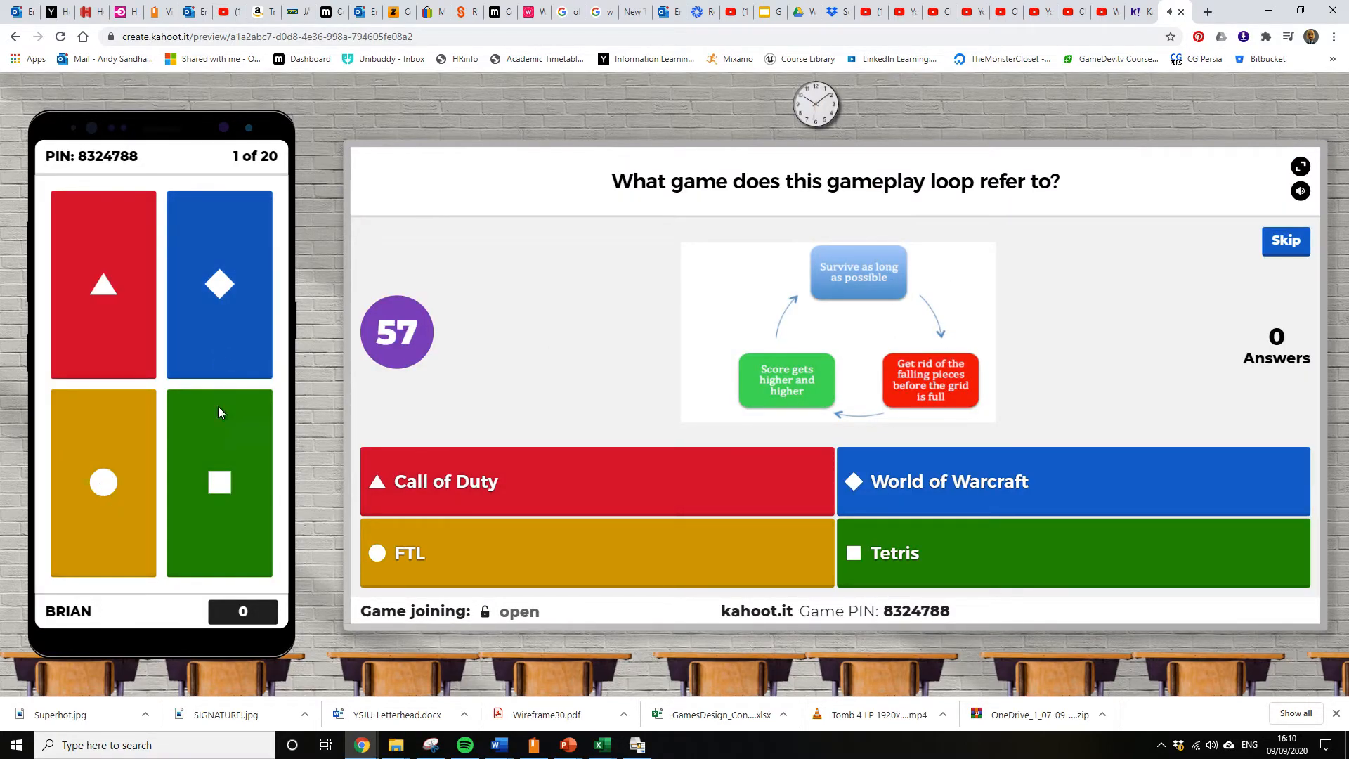
pyautogui.click(220, 483)
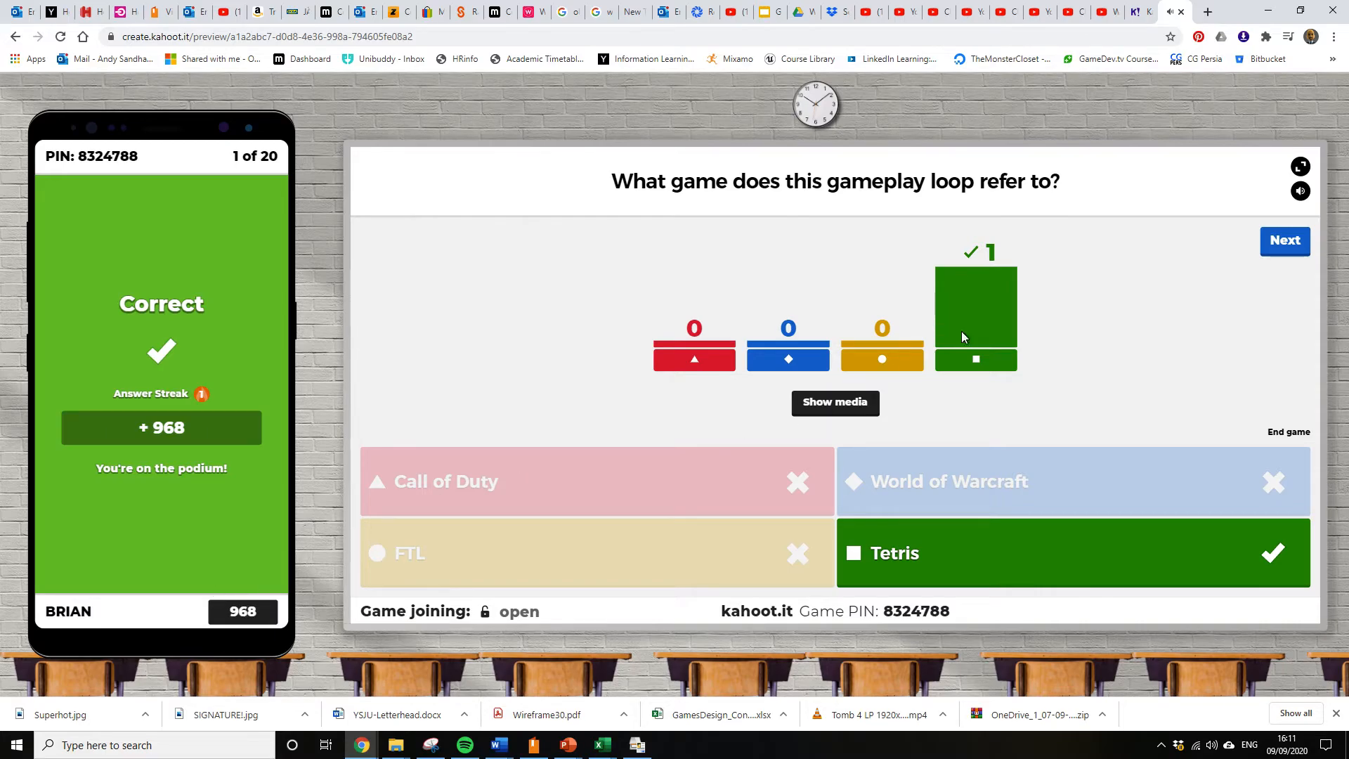
pyautogui.click(1292, 247)
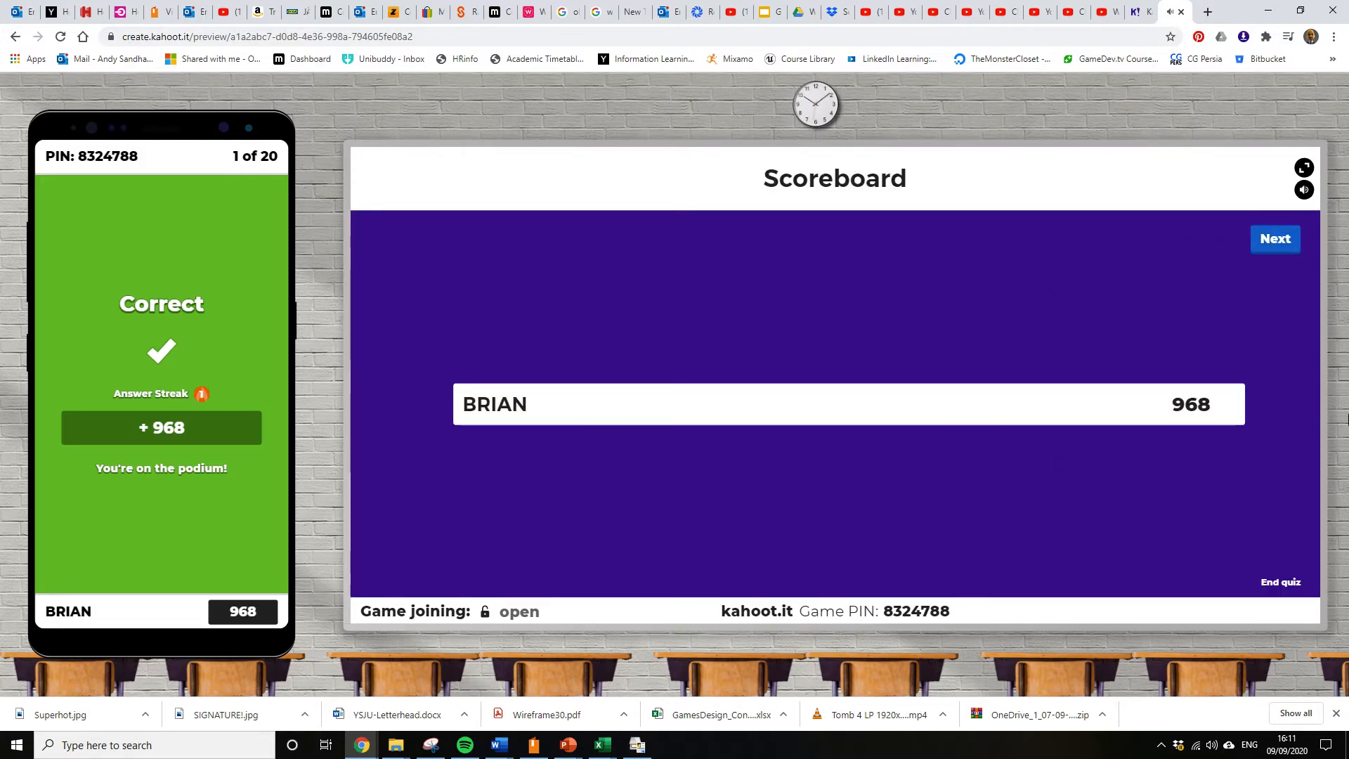
pyautogui.click(1290, 246)
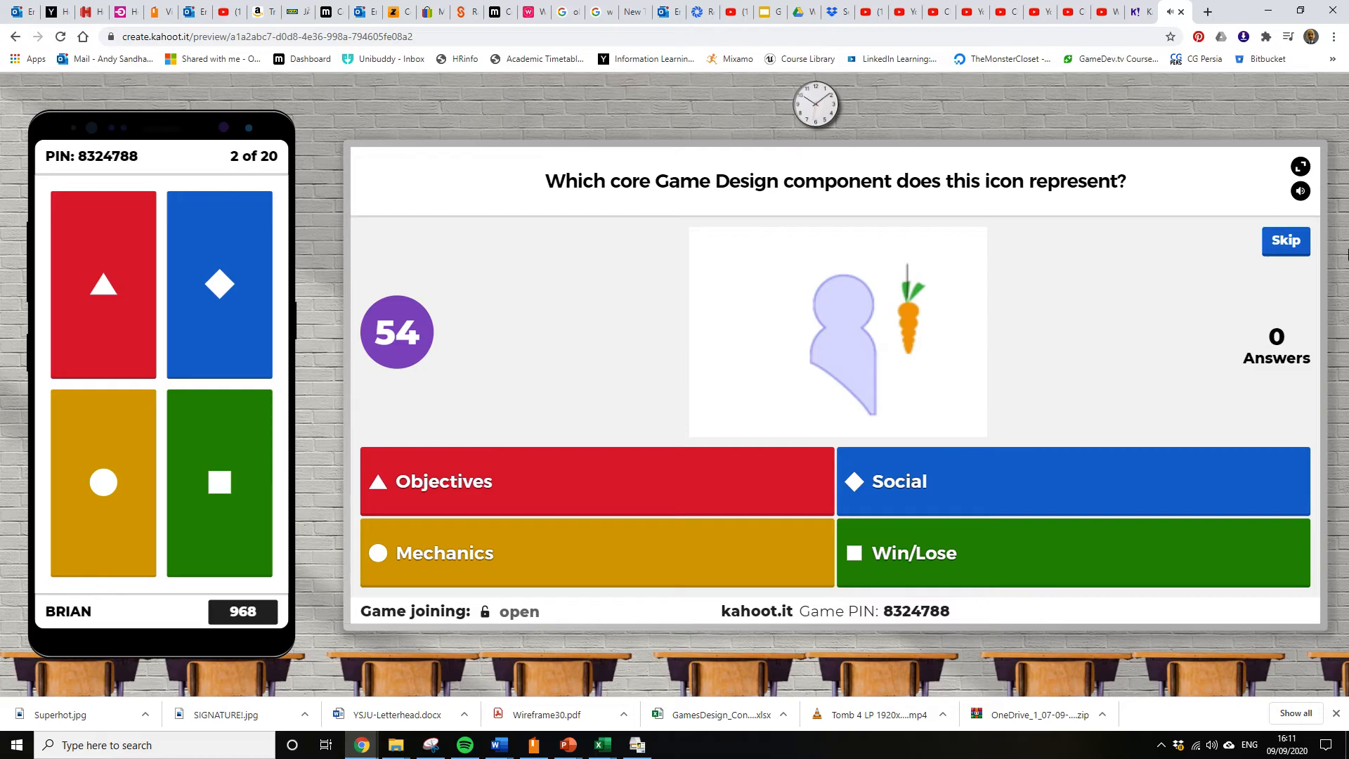
pyautogui.click(1279, 244)
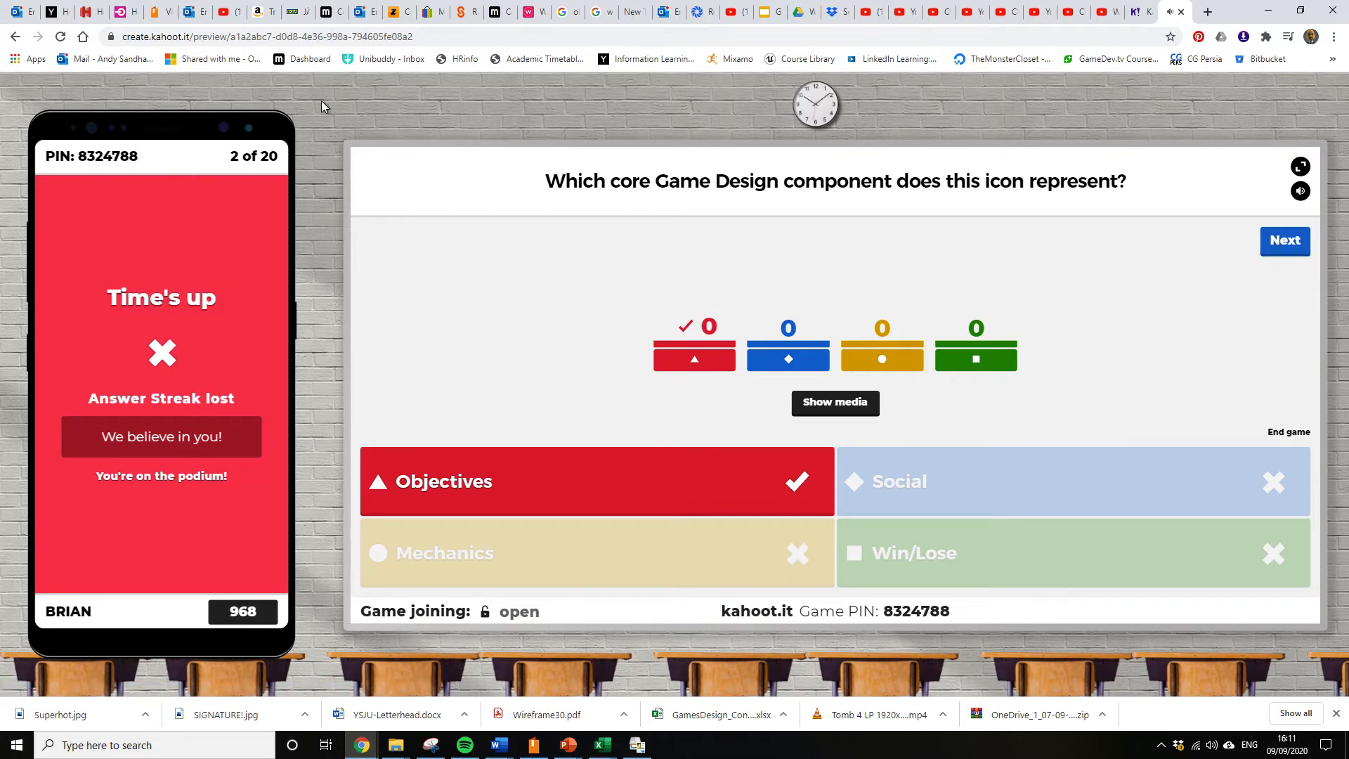
# Leave and close the test game, and complete the finished quiz's dialog to return to the Kahoots list.
pyautogui.click(1140, 16)
pyautogui.click(1167, 13)
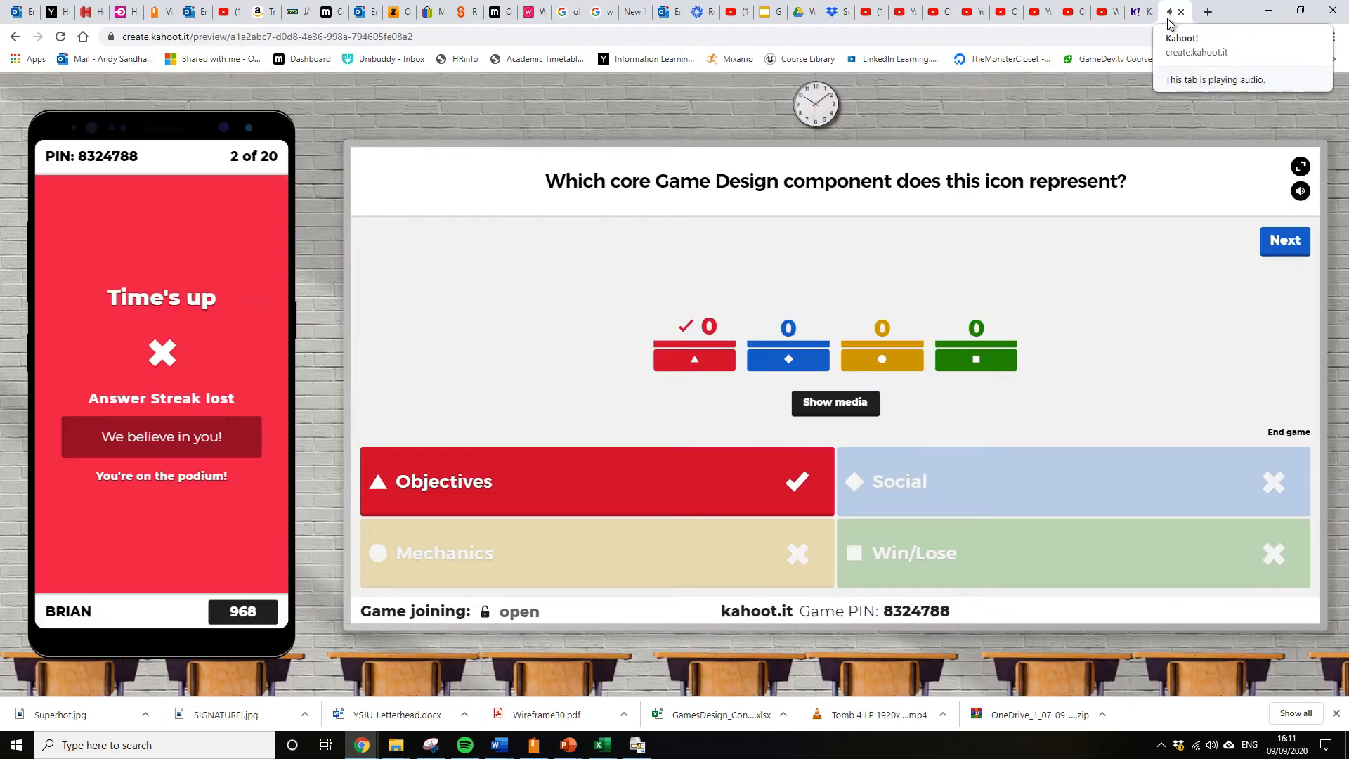
pyautogui.click(1182, 12)
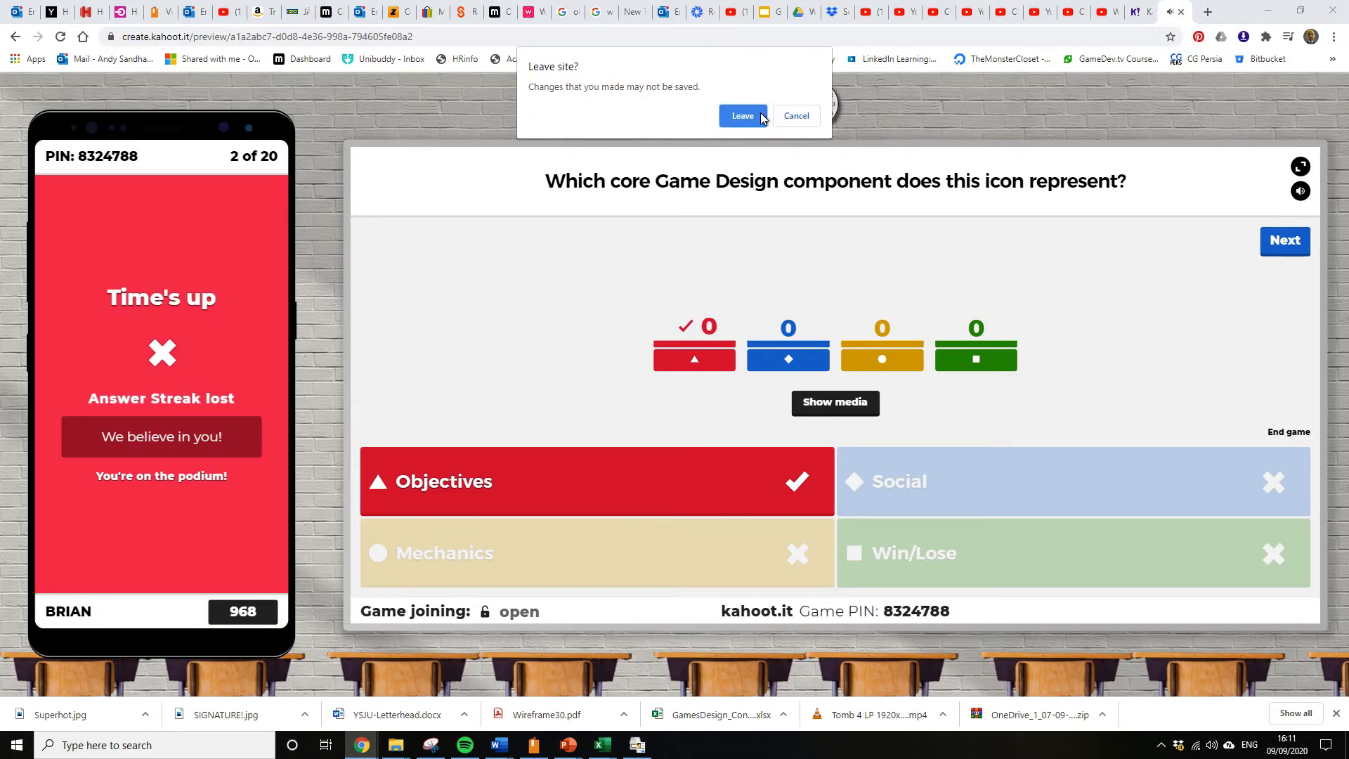
pyautogui.press('Escape')
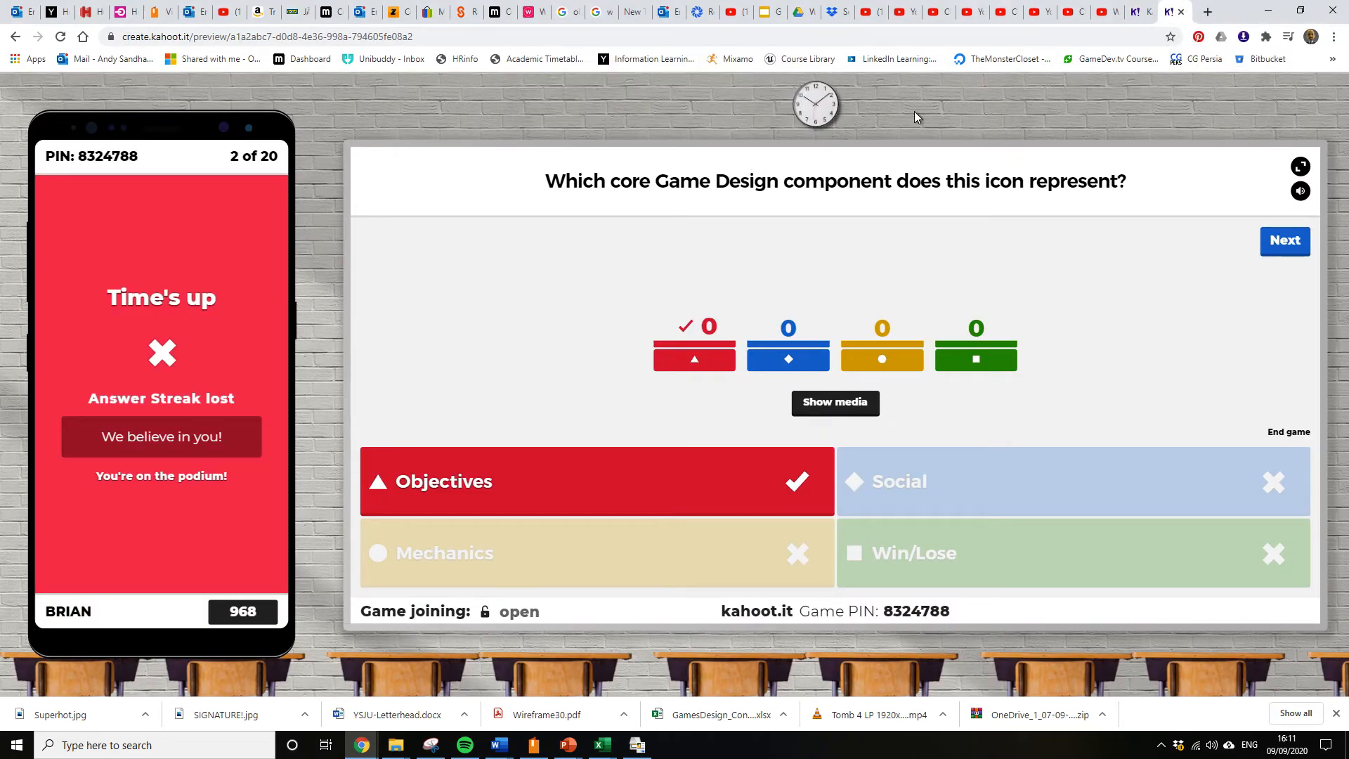
pyautogui.click(1182, 12)
pyautogui.click(742, 139)
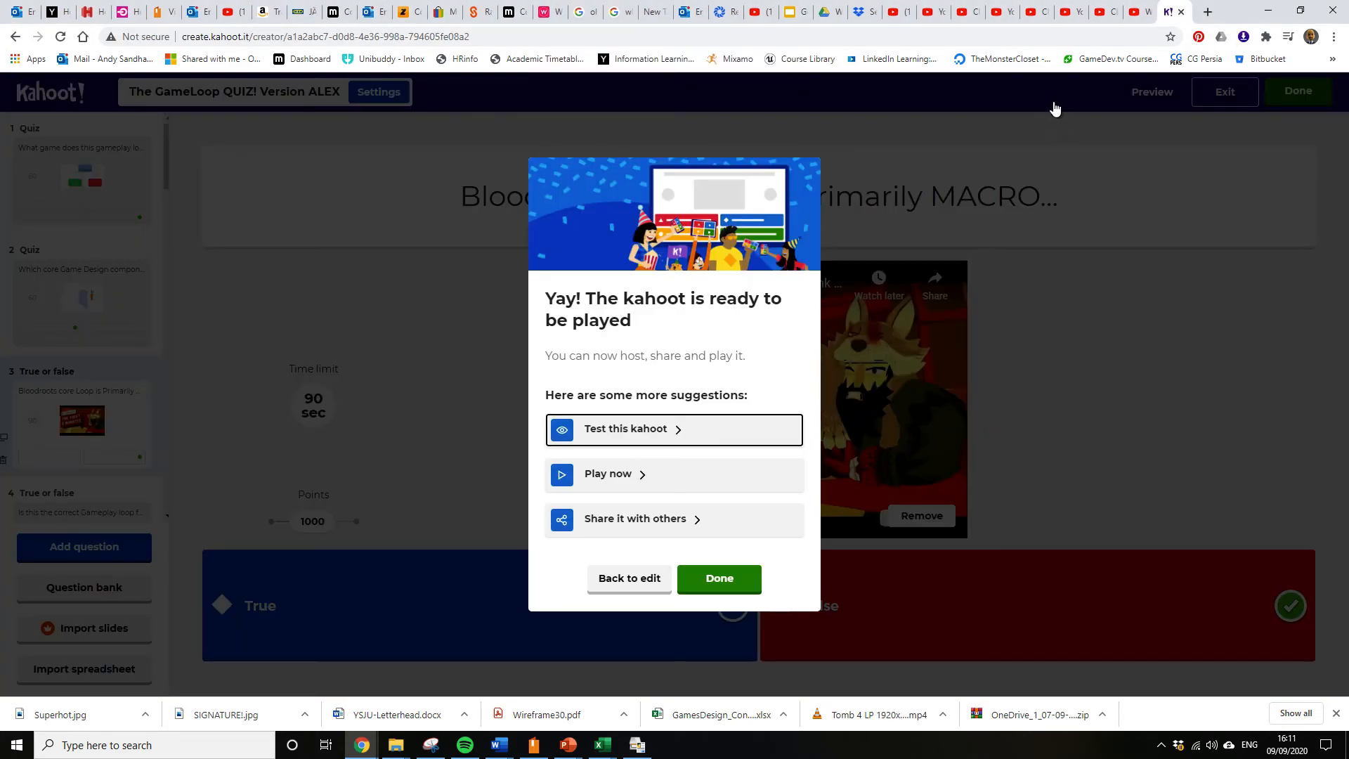
pyautogui.click(718, 582)
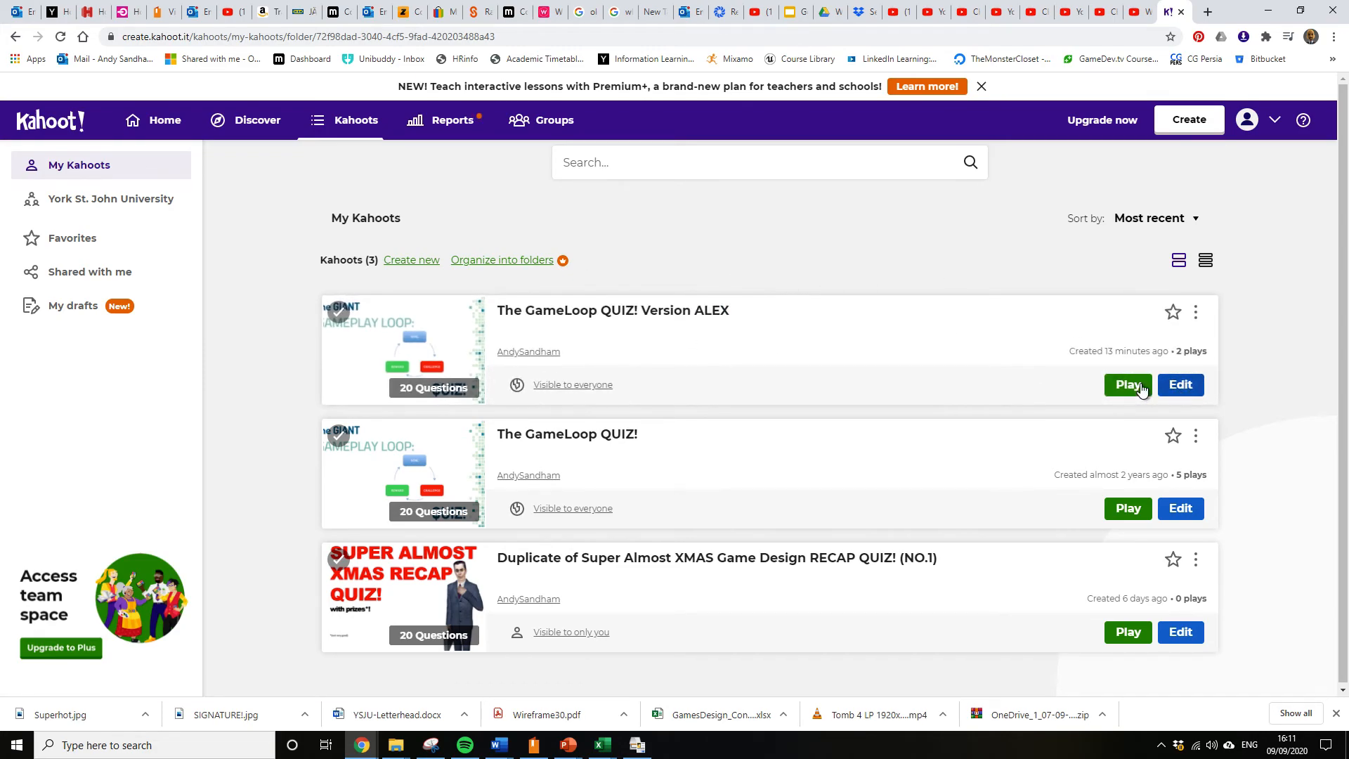
# Host the most recent GameLoop quiz as a live Teach game in Classic mode, and leave its lobby.
pyautogui.click(1112, 383)
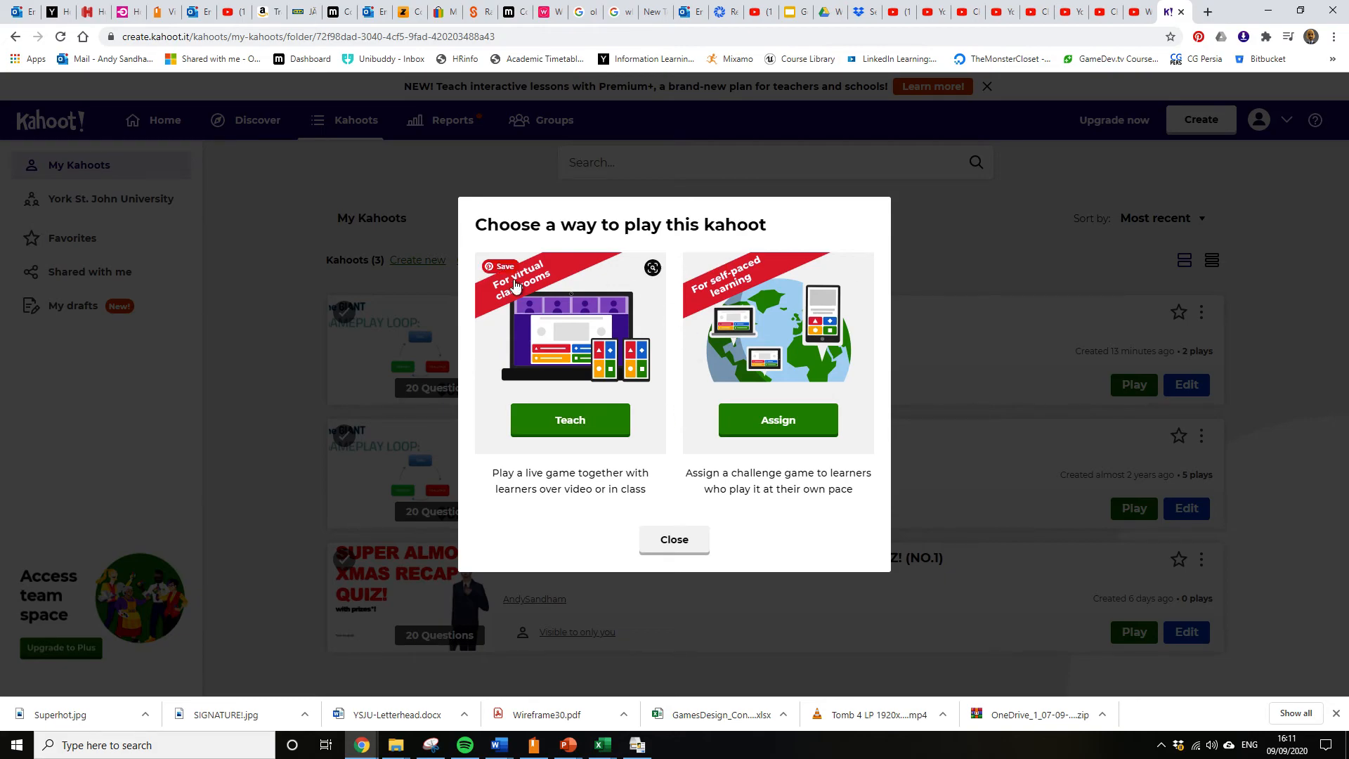
pyautogui.click(608, 423)
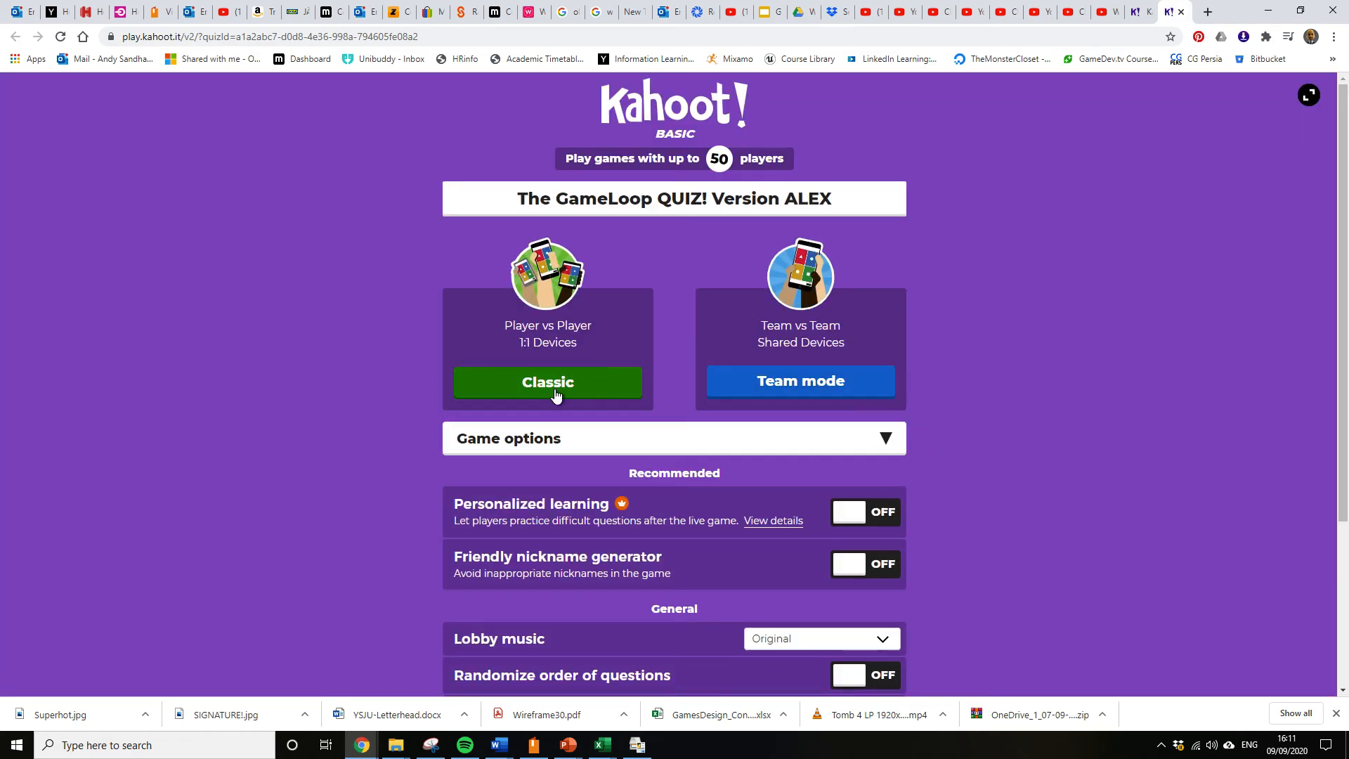
pyautogui.click(601, 390)
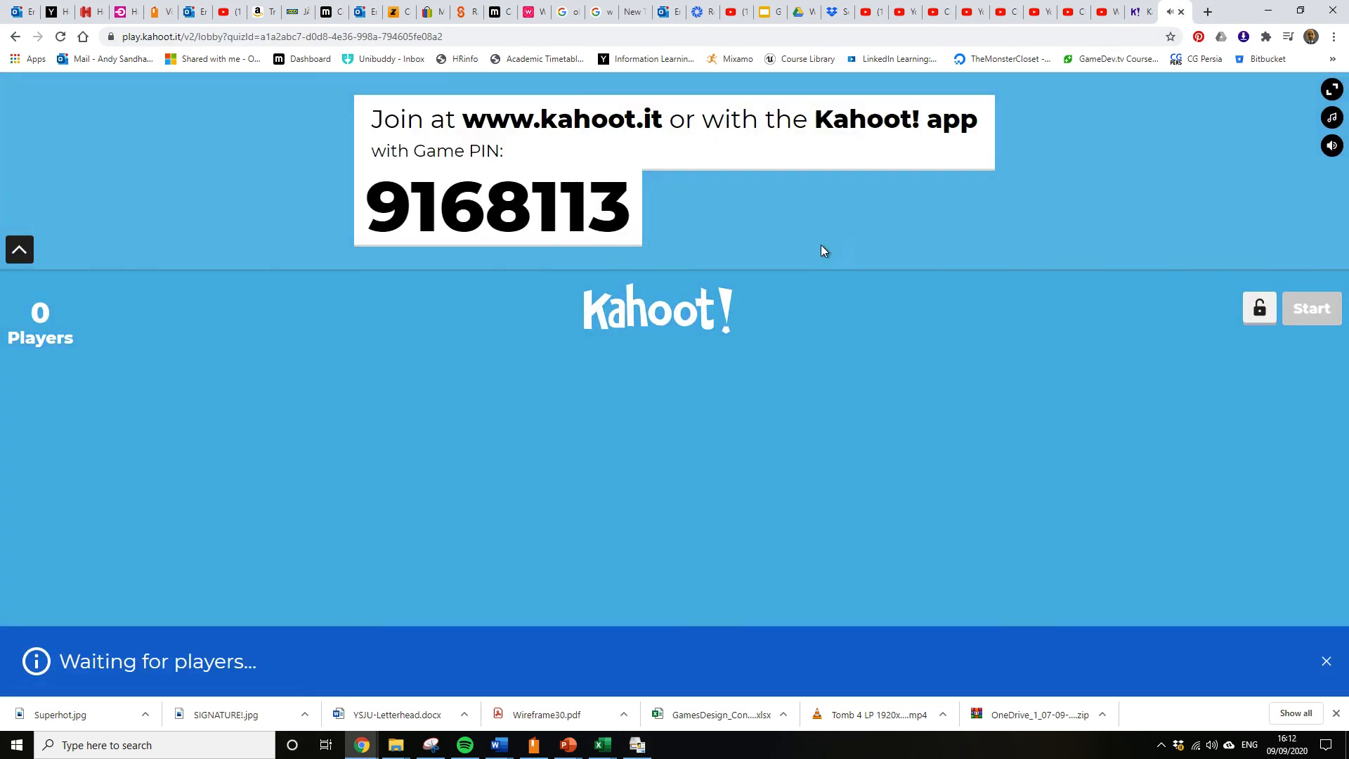
pyautogui.click(1181, 12)
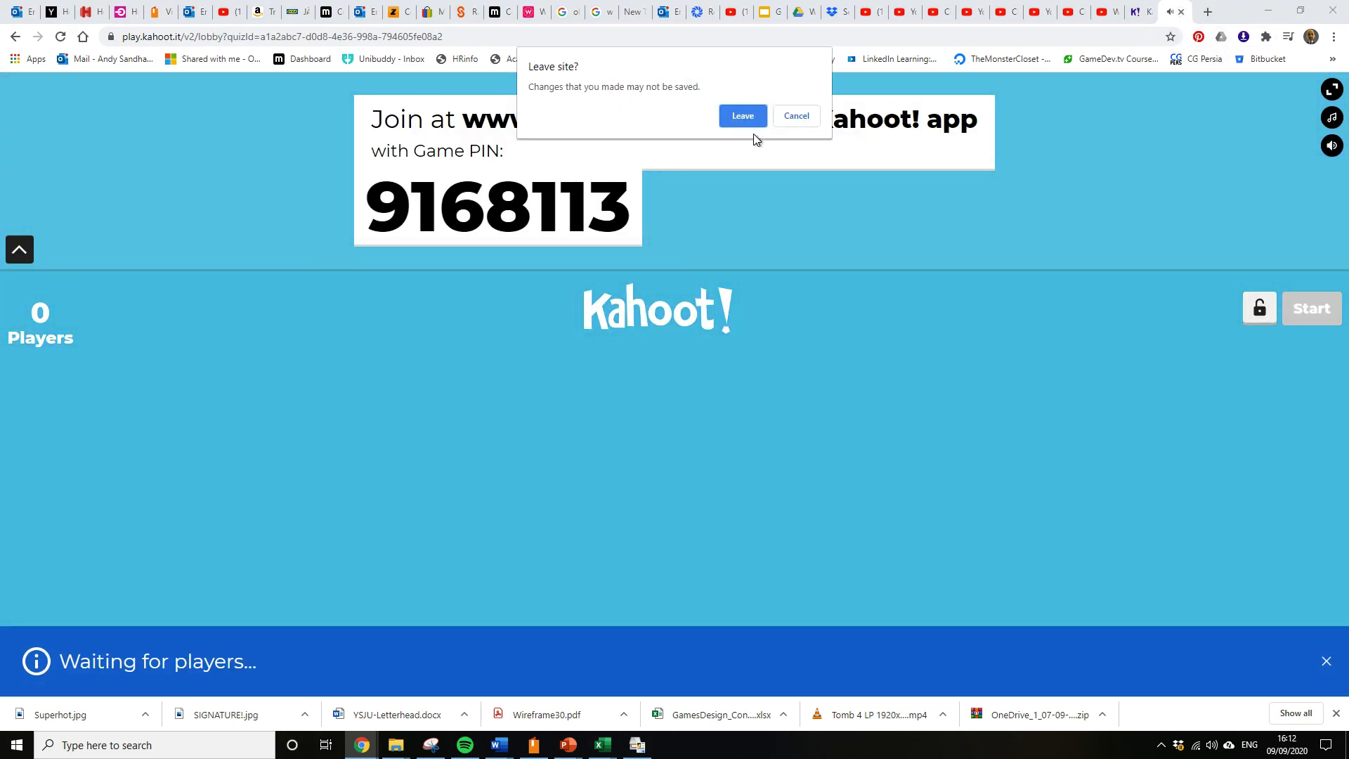
pyautogui.click(725, 119)
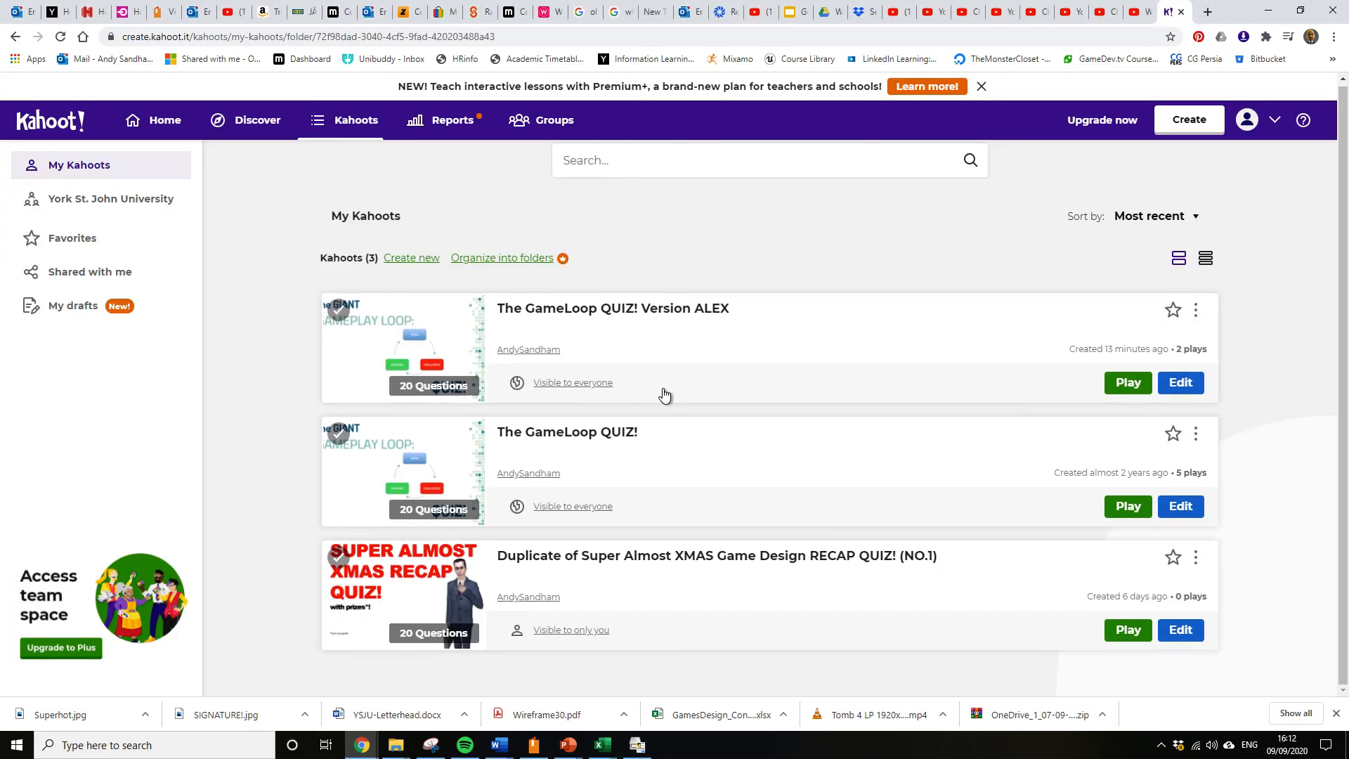